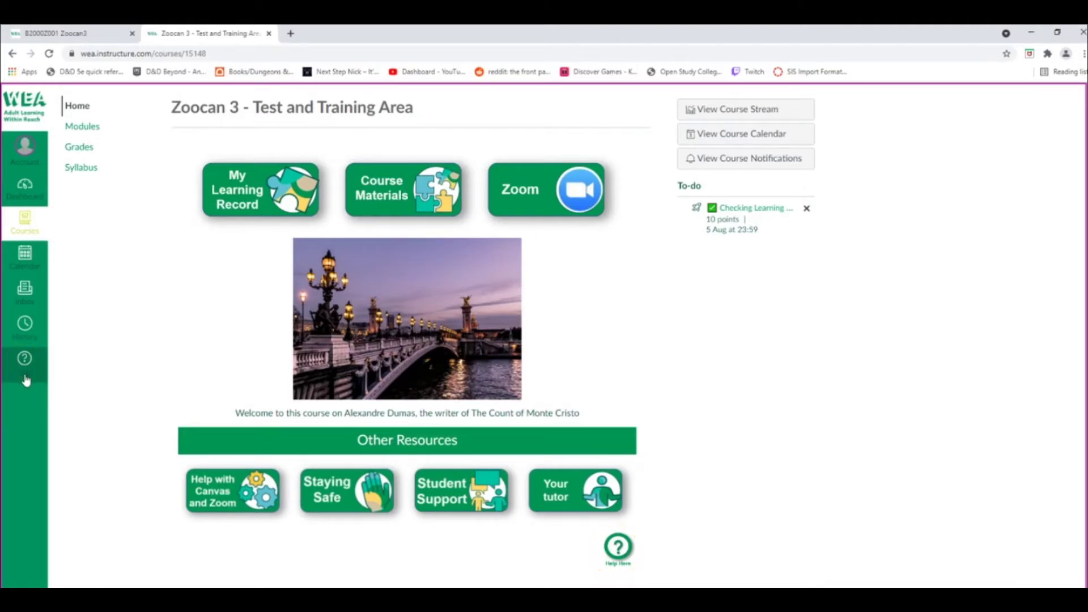
- Review My Learning Record's Getting Started and progress sections, then open Before Your Course Questions
left_click(268, 197)
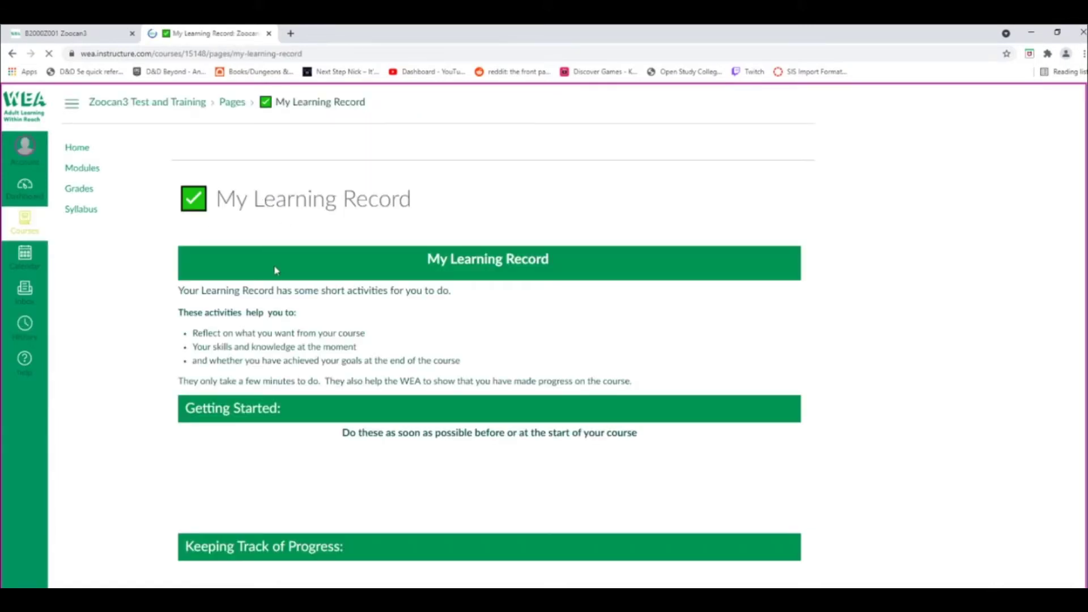
scroll(269, 283, "down", 3)
scroll(271, 286, "down", 1)
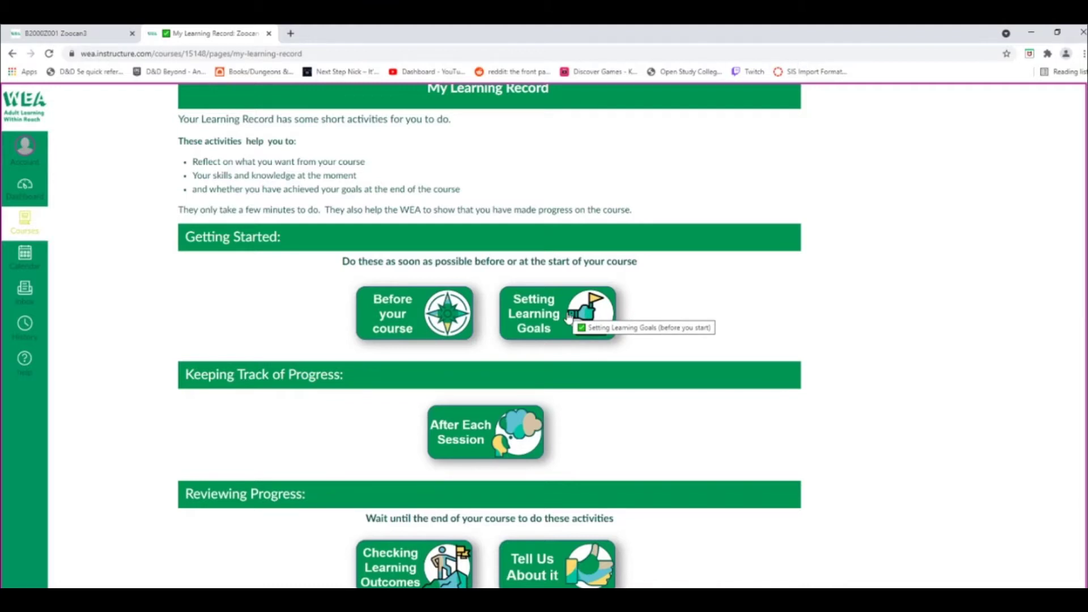
scroll(568, 318, "down", 2)
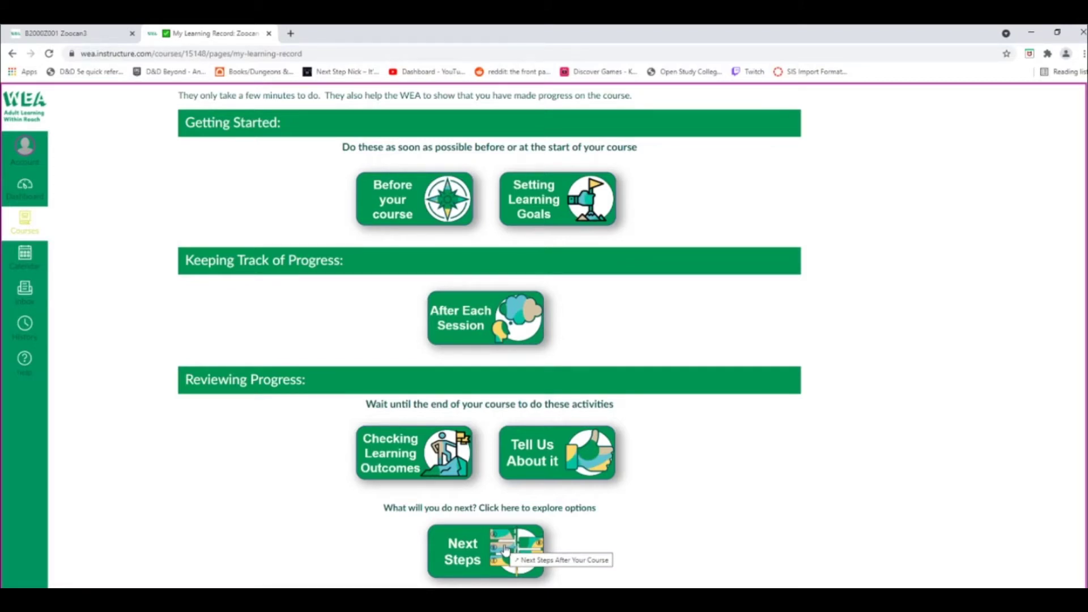
scroll(506, 550, "up", 2)
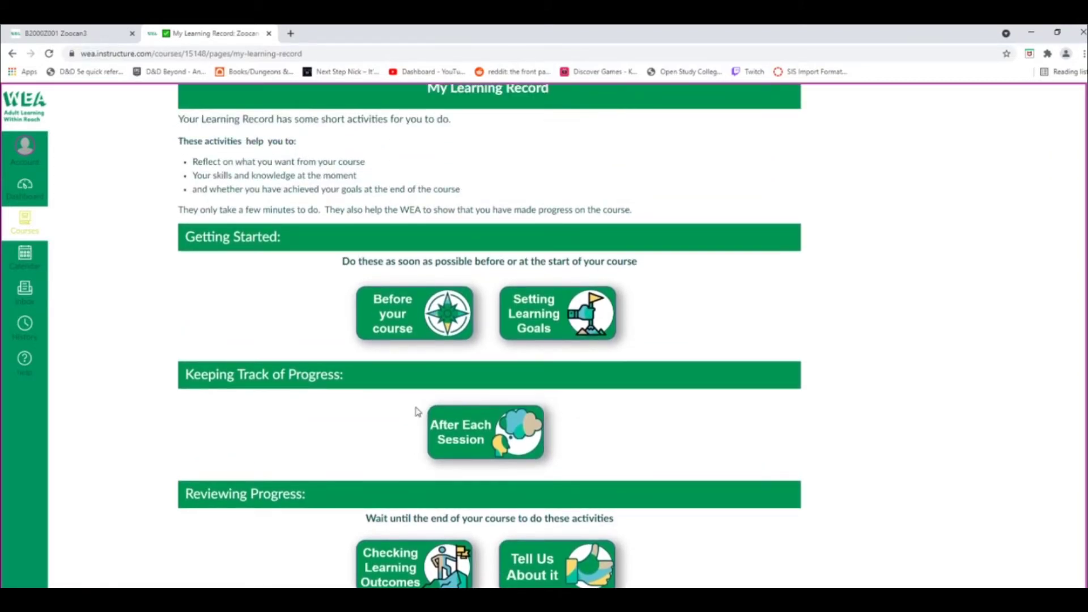
left_click(419, 322)
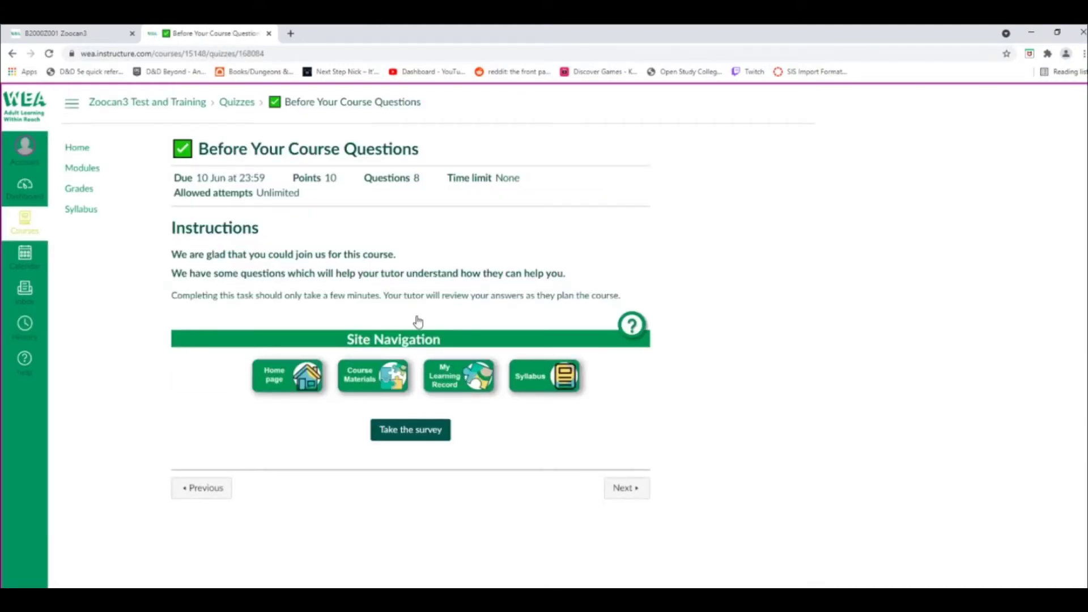
- Start the Before Your Course Questions survey, scroll through every question, and submit it unanswered
left_click(420, 434)
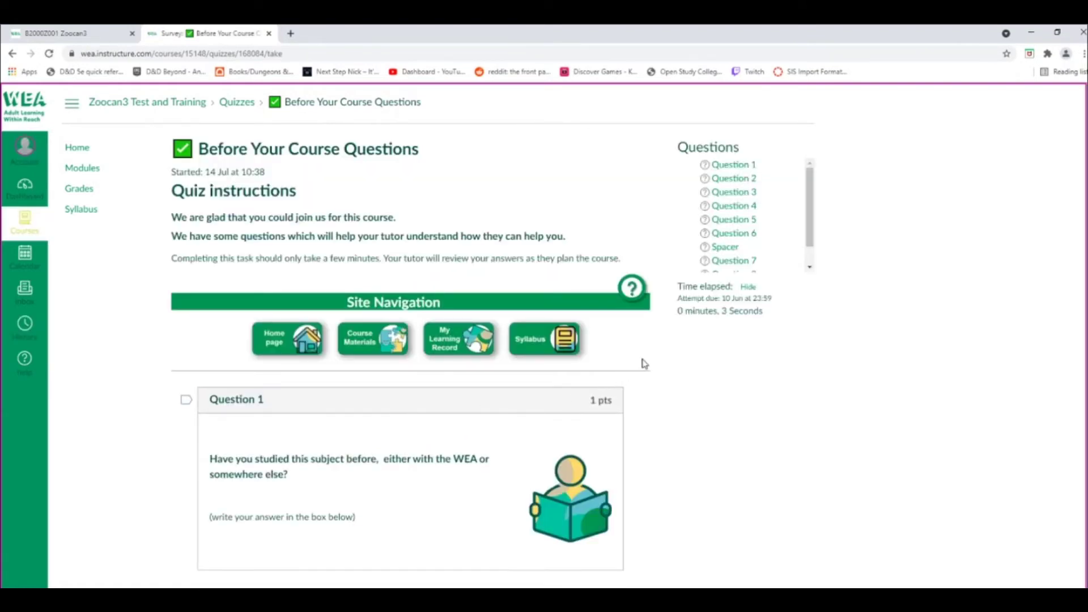
scroll(644, 363, "down", 1)
scroll(645, 364, "down", 3)
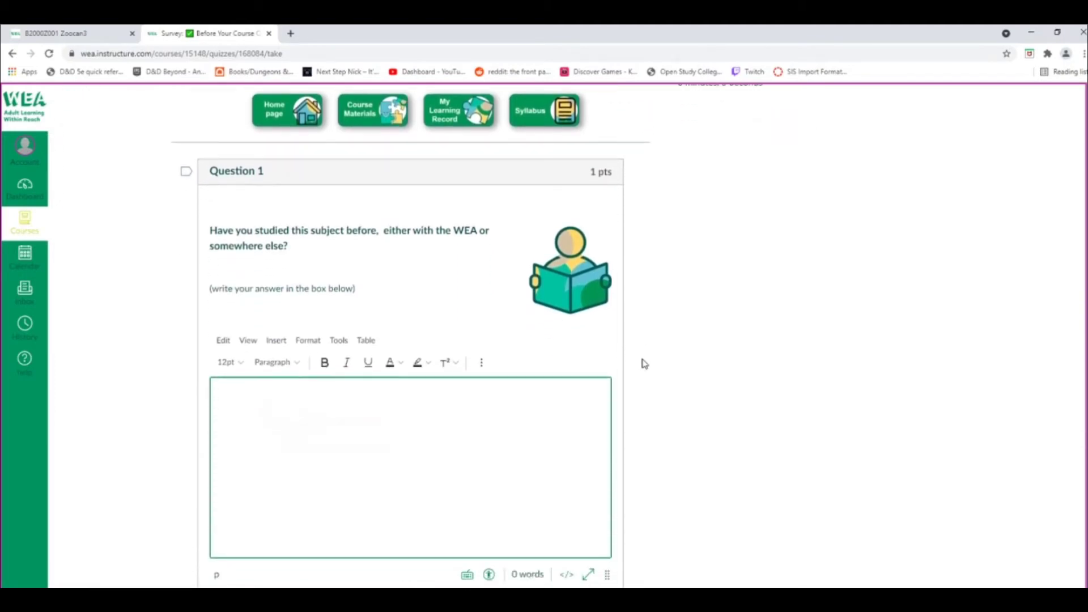
scroll(644, 364, "down", 6)
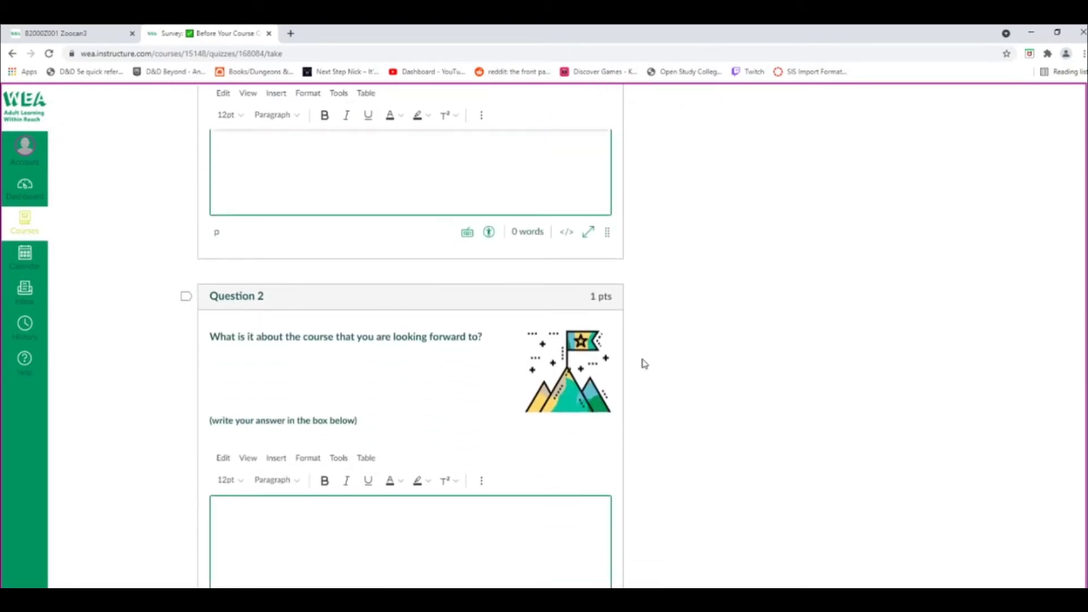
scroll(644, 363, "down", 5)
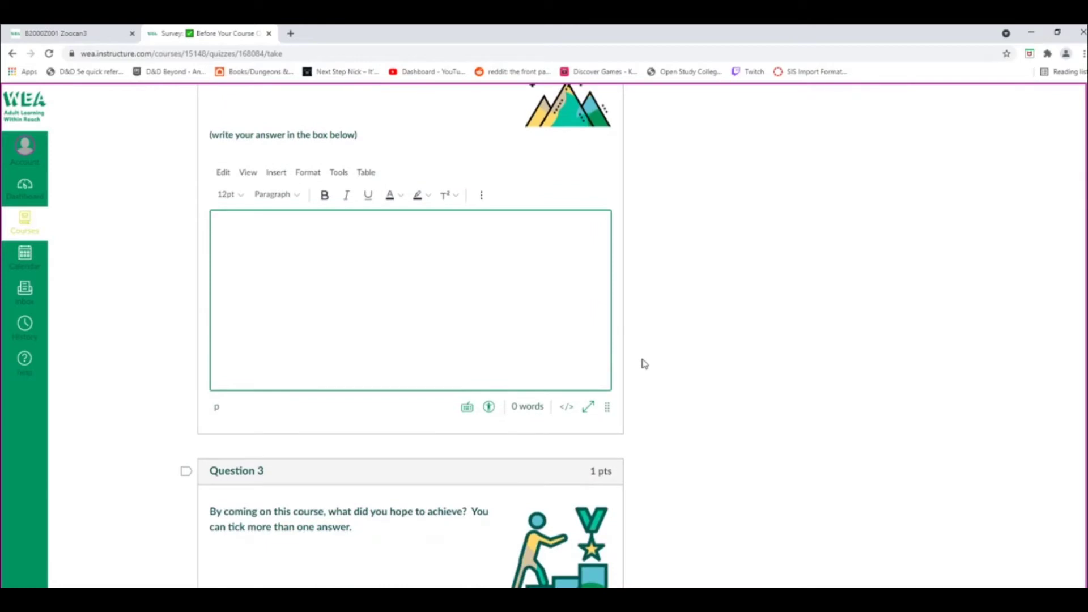
scroll(644, 364, "down", 6)
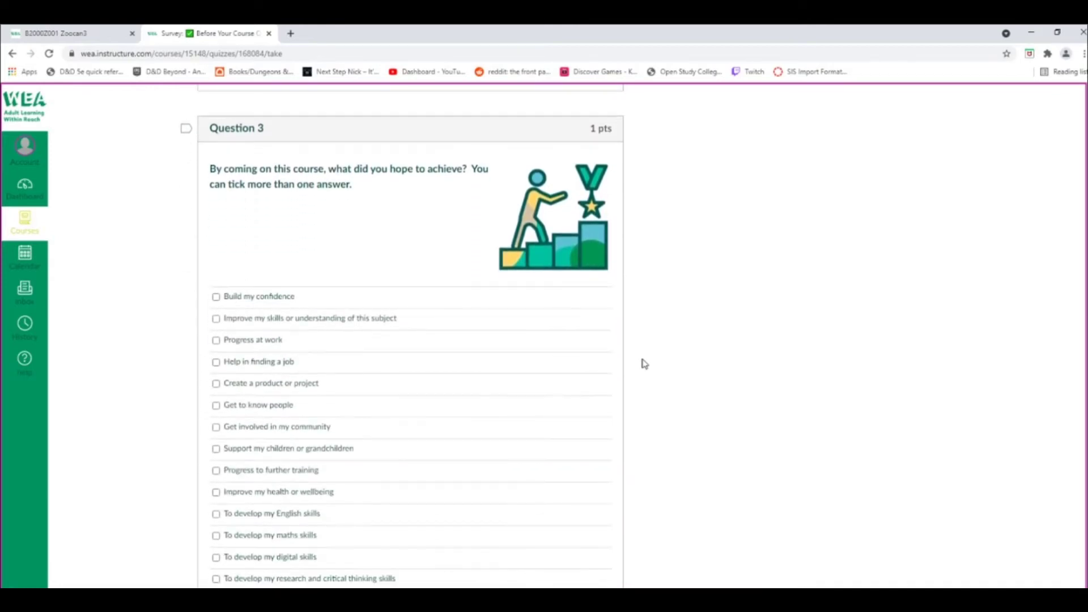
scroll(645, 363, "down", 9)
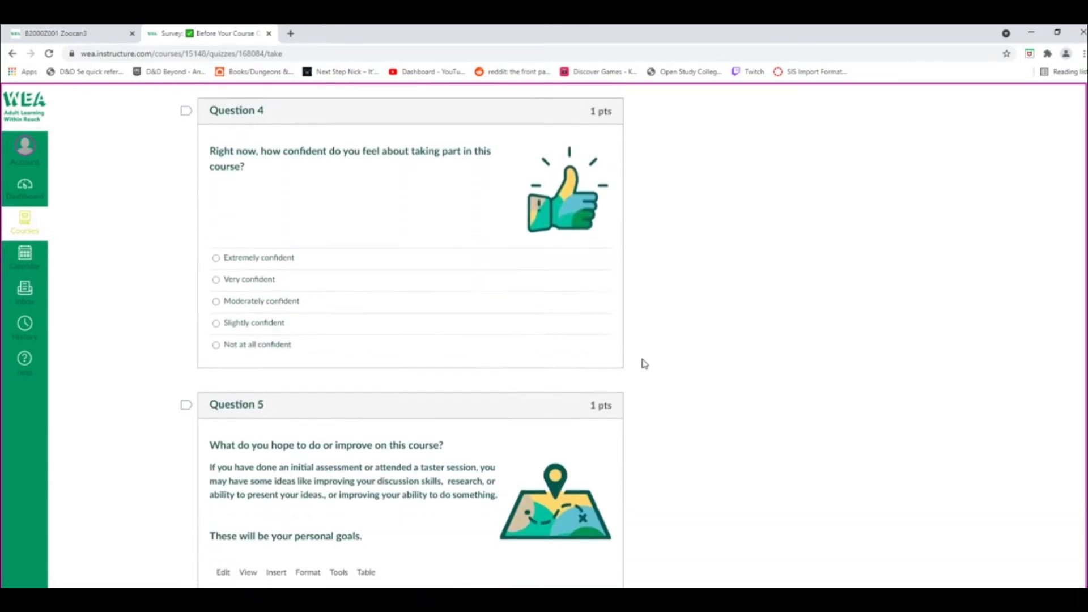
scroll(644, 363, "down", 7)
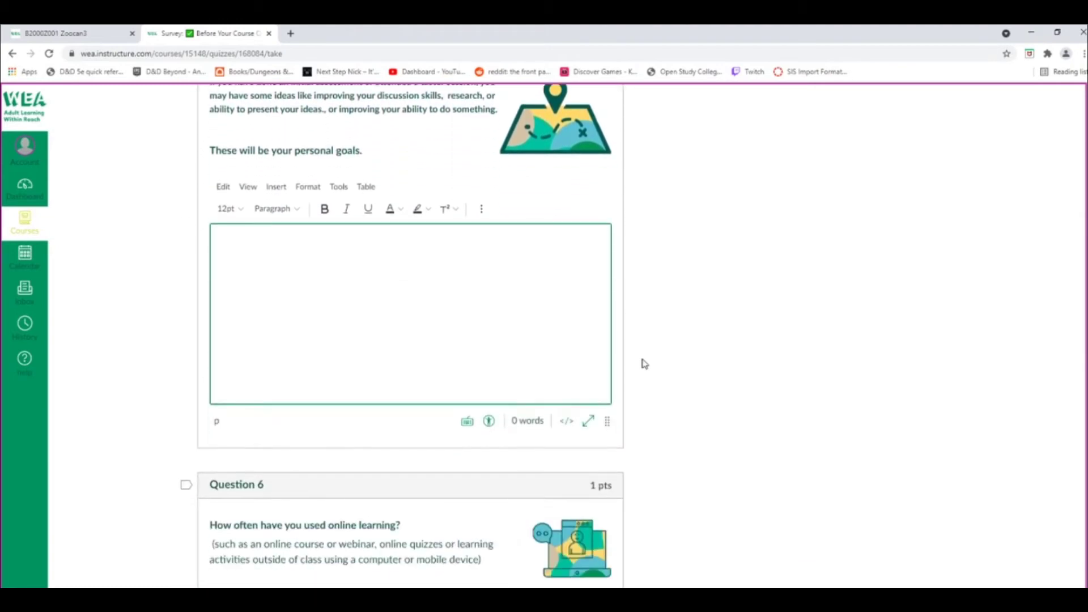
scroll(644, 364, "down", 8)
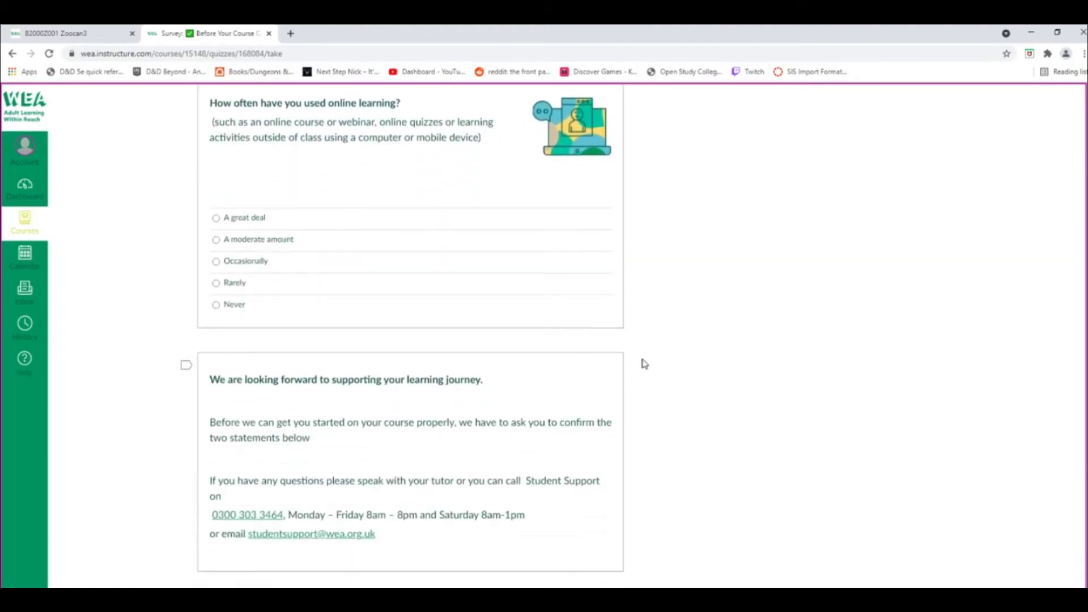
scroll(644, 364, "down", 10)
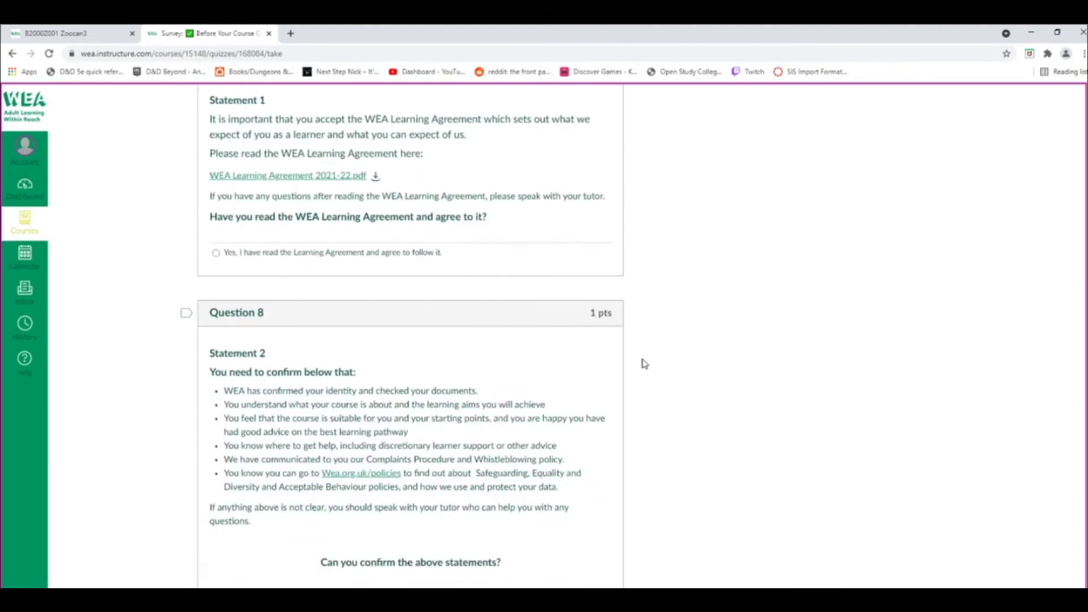
scroll(644, 363, "down", 7)
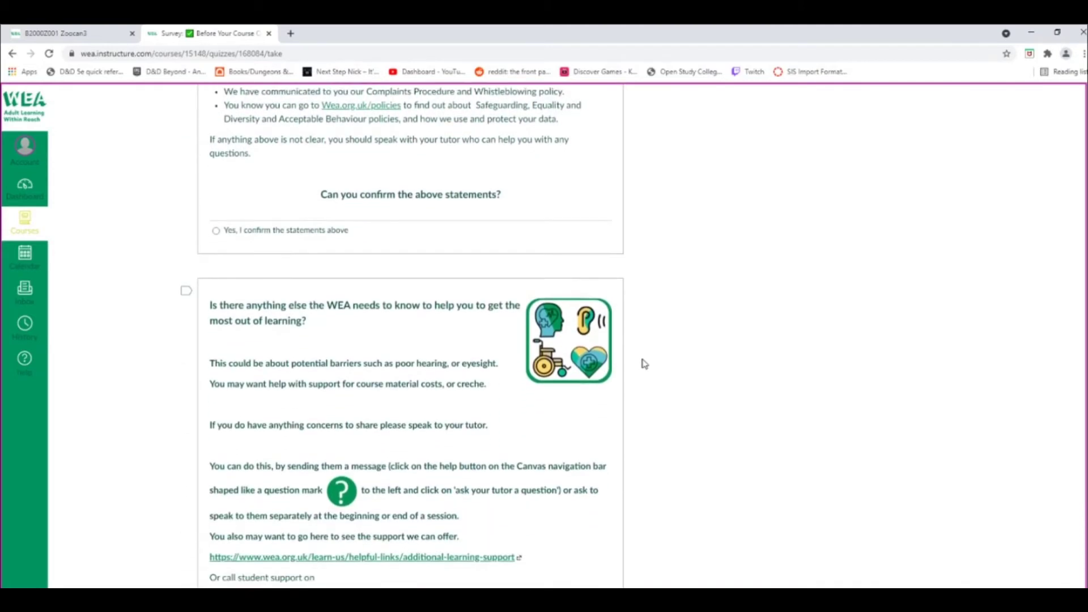
scroll(644, 364, "down", 3)
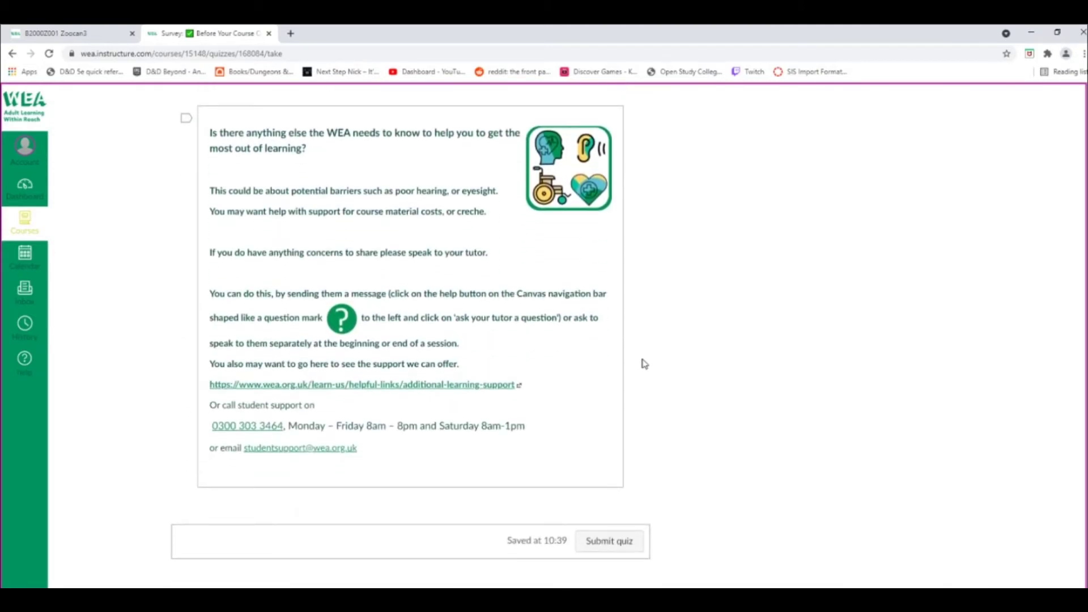
left_click(610, 542)
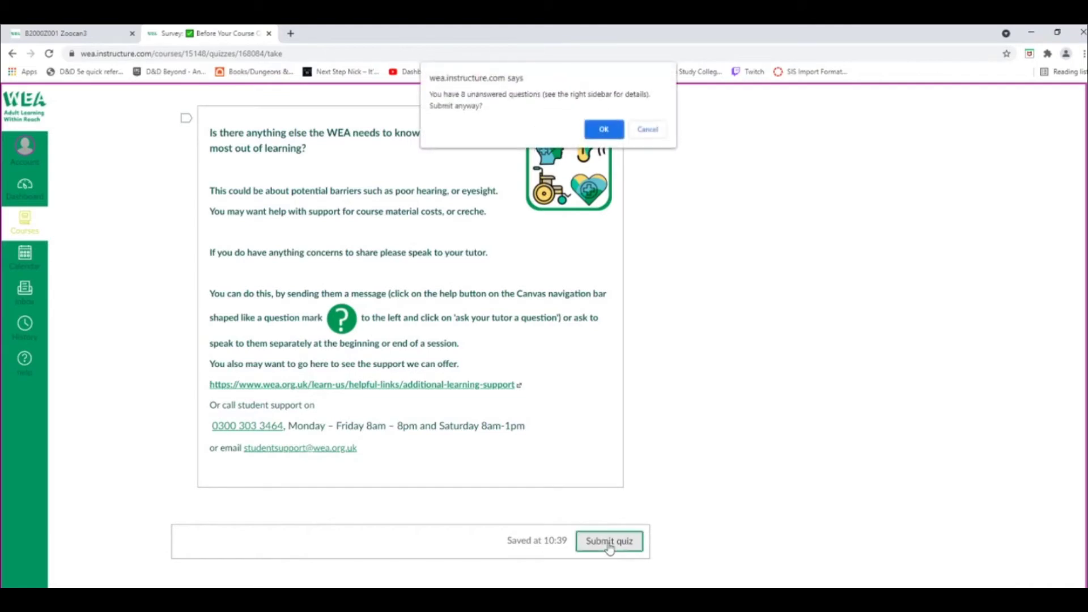
- Cancel the unanswered-survey submission and move on to the Setting Learning Goals quiz
left_click(648, 130)
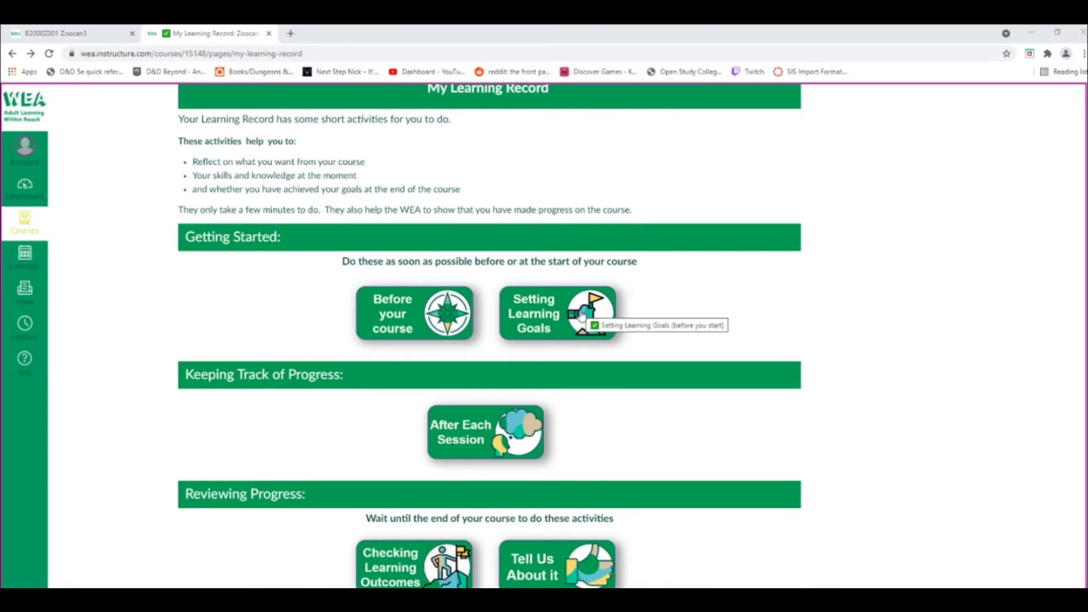
left_click(582, 316)
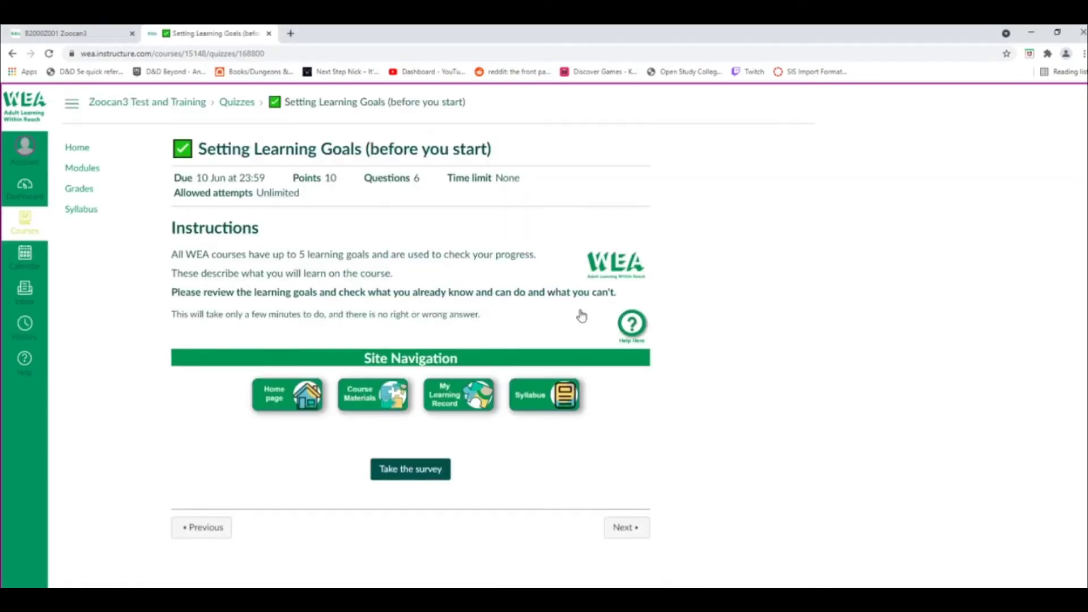
- Start the Setting Learning Goals survey, rating goal 1 'a small part' and goal 2 'some of it'
left_click(426, 471)
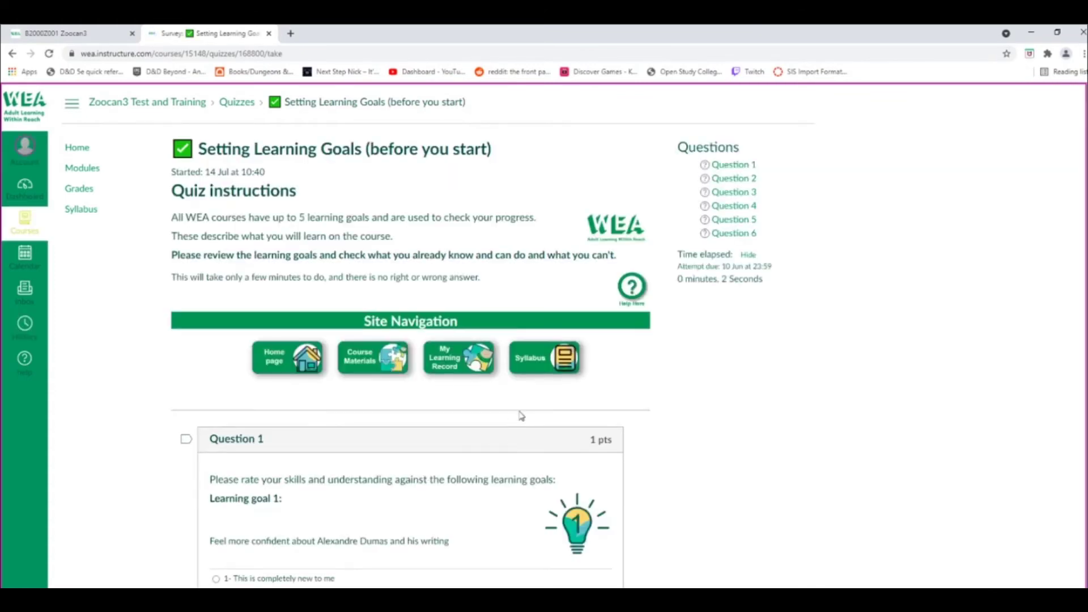
scroll(570, 375, "down", 2)
scroll(567, 372, "down", 3)
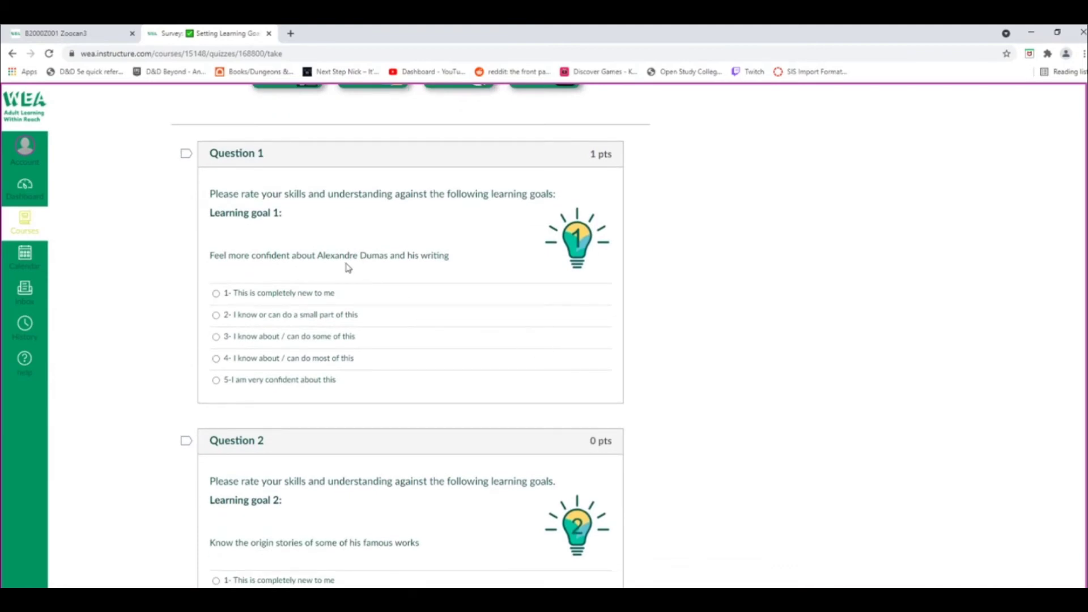
left_click(275, 319)
scroll(429, 331, "down", 5)
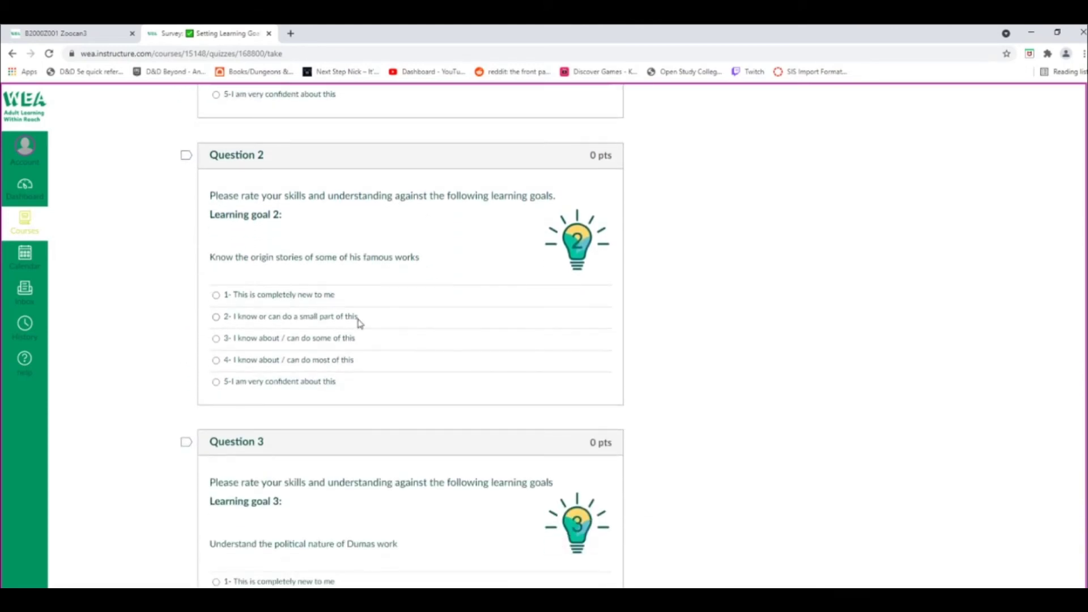
left_click(281, 339)
- Scroll to the end of the survey and return to its overview page via Submit quiz
scroll(696, 233, "down", 3)
scroll(696, 233, "down", 9)
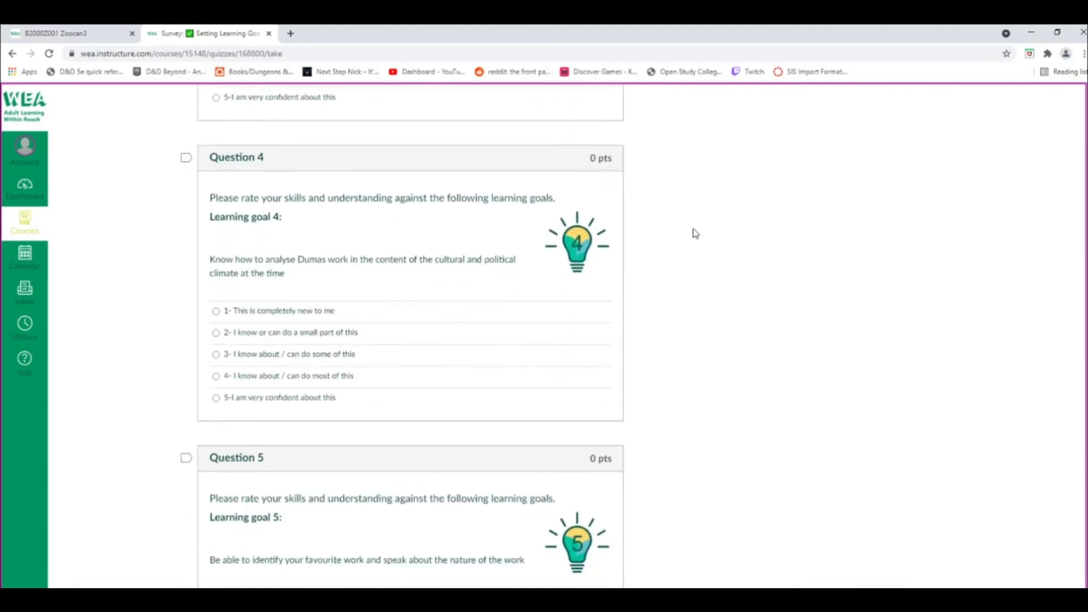
scroll(696, 233, "down", 8)
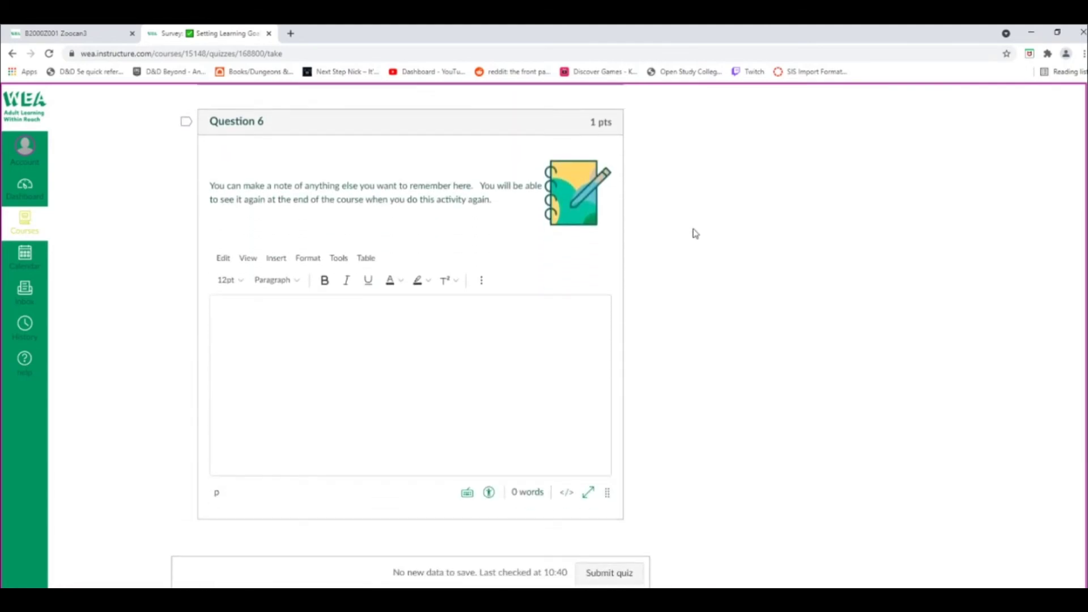
scroll(696, 234, "down", 1)
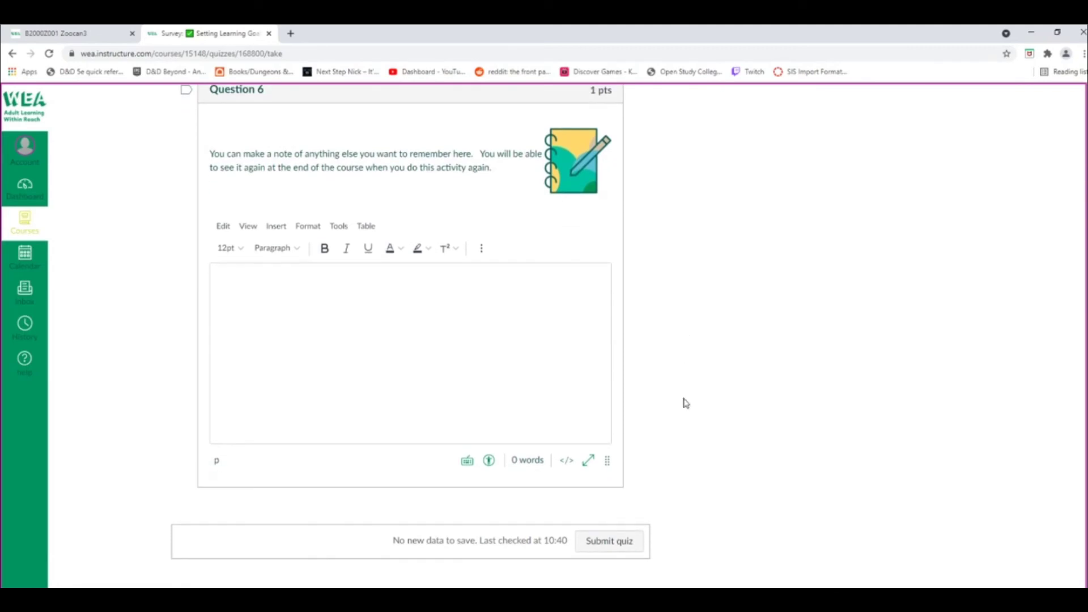
left_click(610, 542)
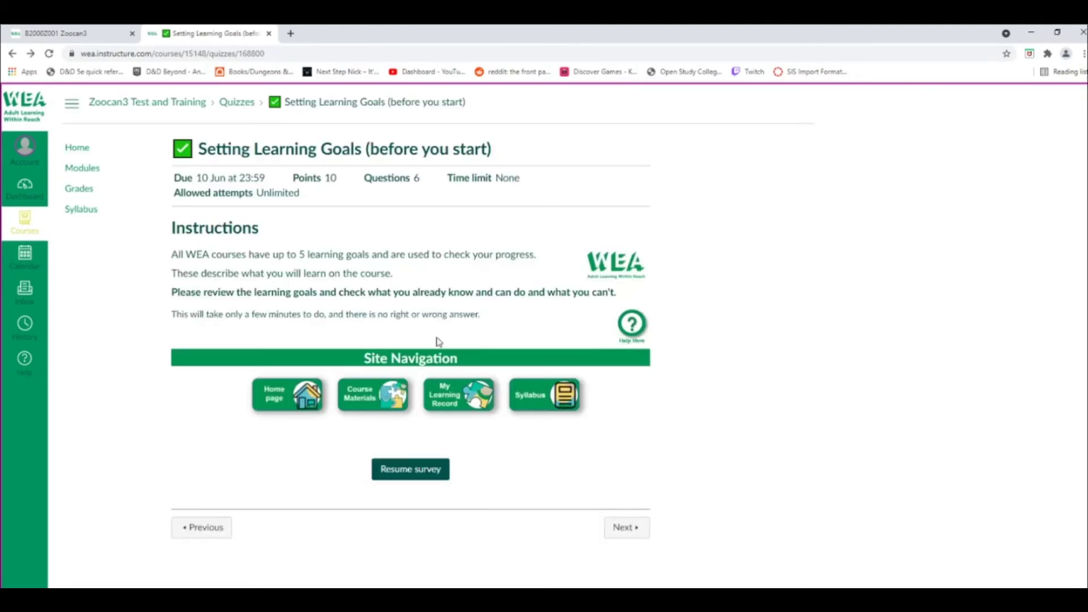
- Return to the course Home page and open Course Materials to see the B2000Z001 Modules list
left_click(102, 152)
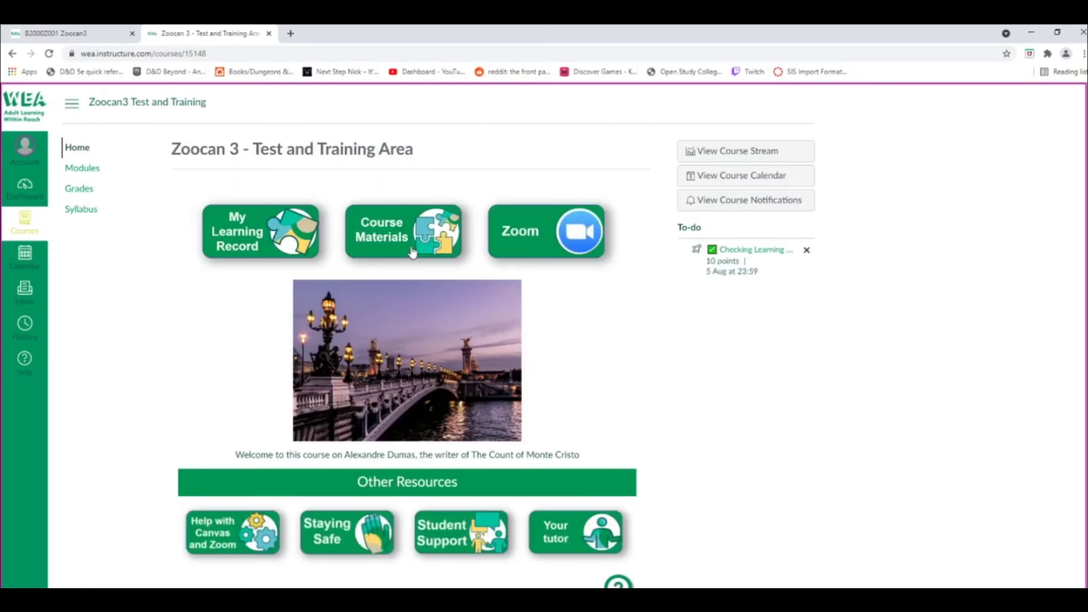
left_click(414, 242)
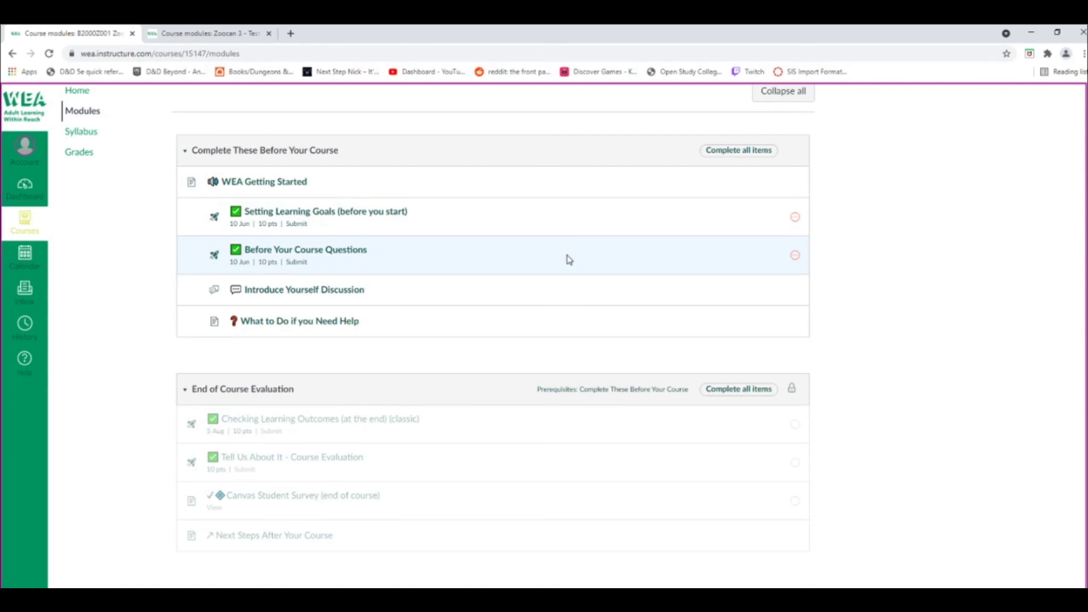
scroll(569, 260, "up", 2)
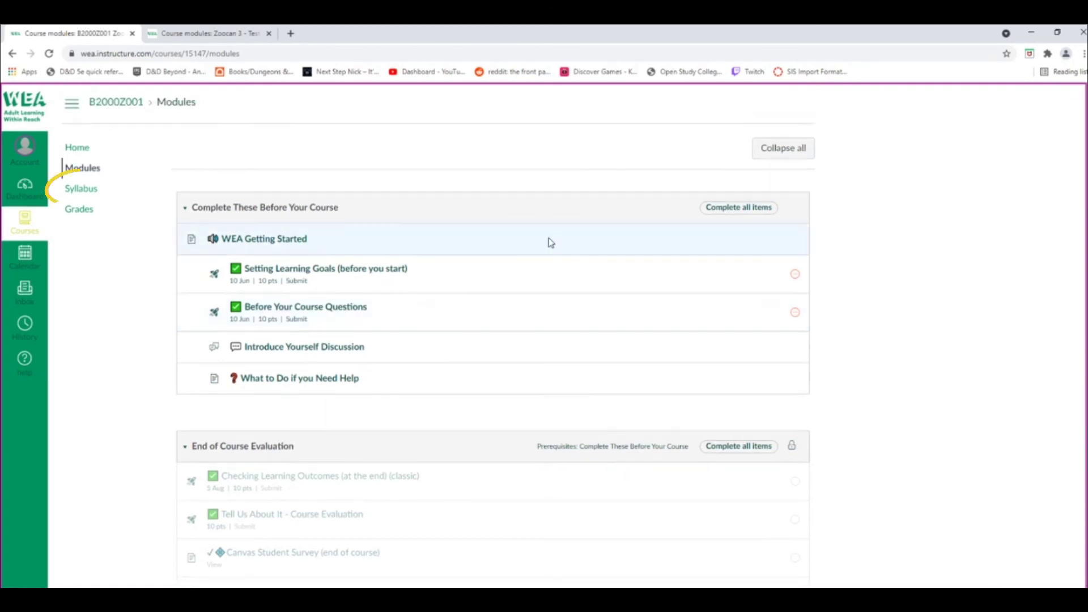
- Open the Syllabus and scroll to the course summary showing both quizzes due 10 Jun 2021, 23:59
left_click(83, 189)
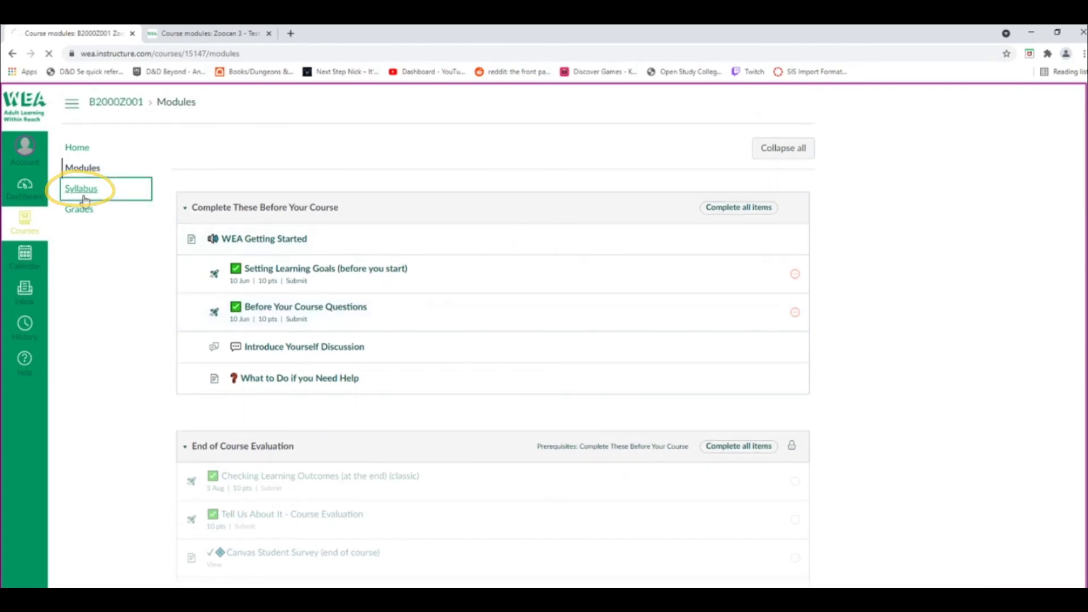
scroll(216, 258, "down", 2)
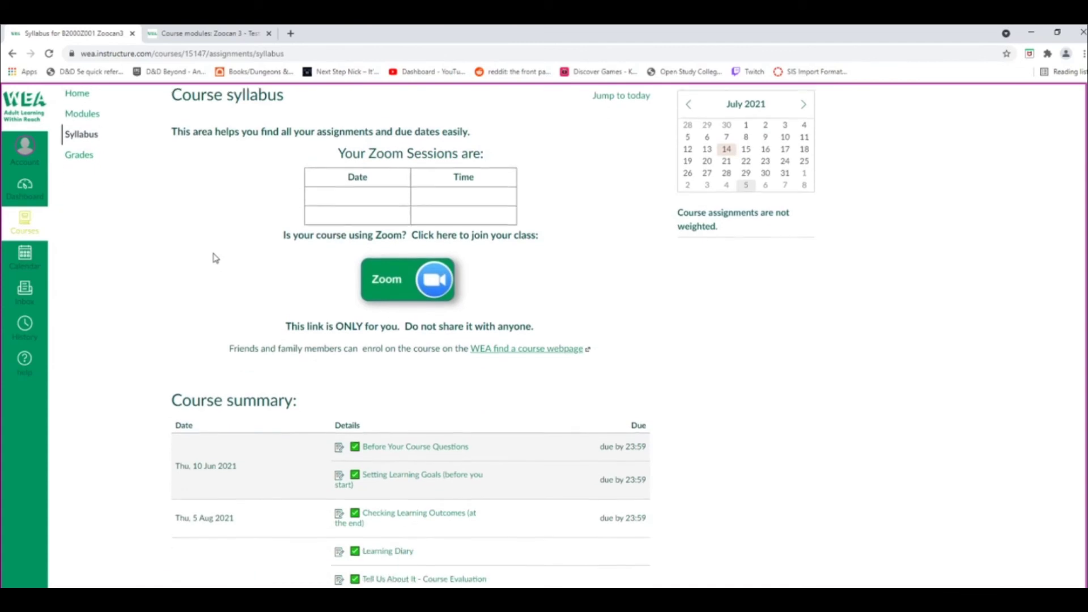